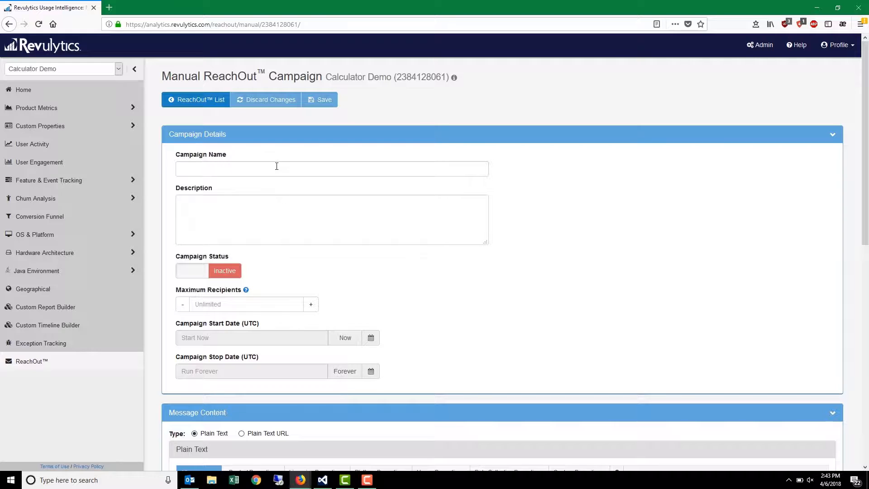
- Name the campaign "New version feedback." and describe it as "Post launch evaluation of our latest version application."
click(277, 166)
text(New version feedback)
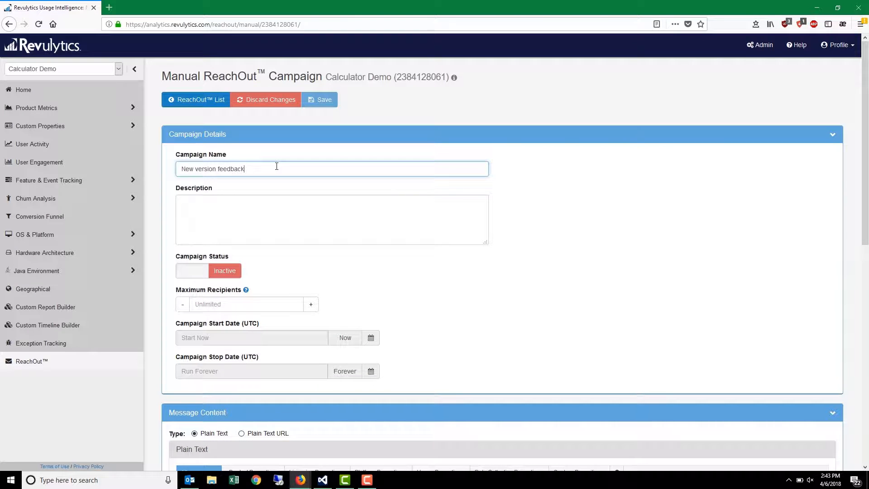
text(.)
key(Tab)
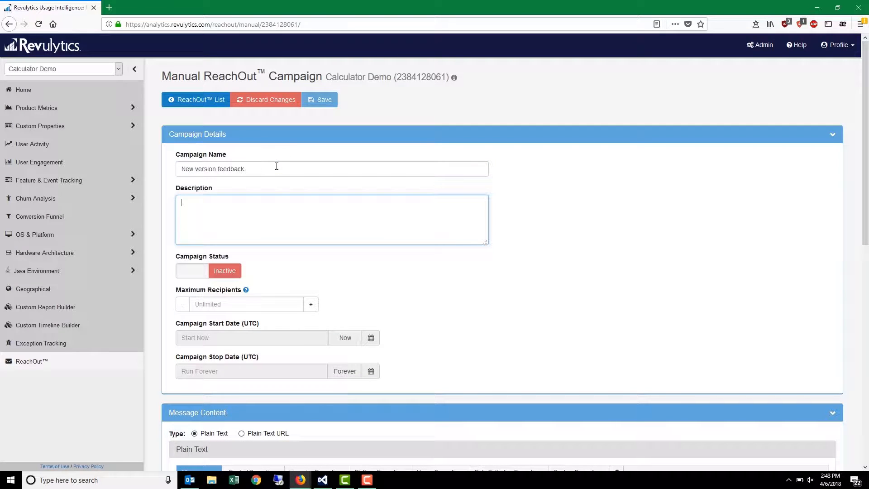
text(Post launch evaluation of our latest ve)
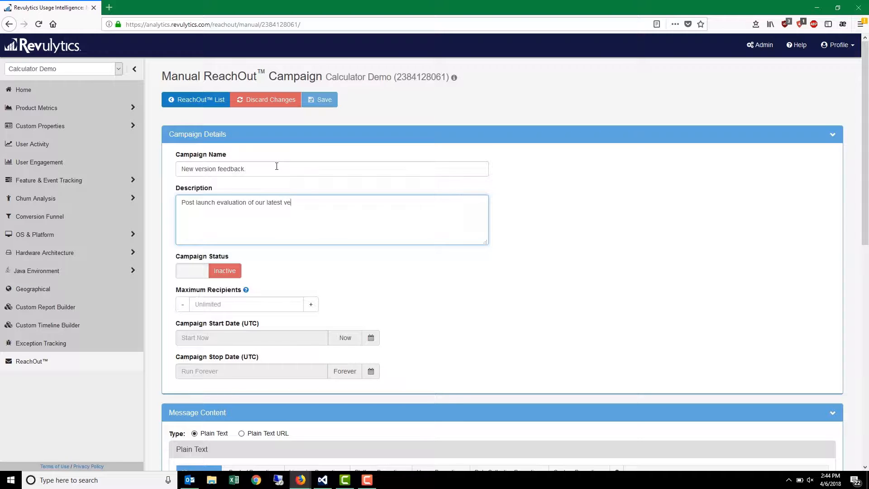
text(rsion application.)
- Set the campaign to start now and stop on 30 Apr 2018 at 23:45 UTC
click(346, 339)
click(373, 374)
scroll(407, 369, down, 2)
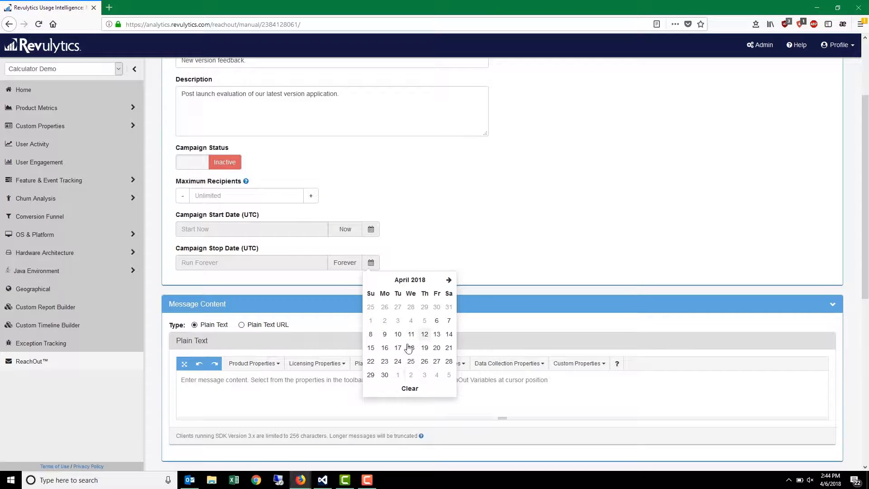
click(384, 374)
click(438, 365)
click(438, 299)
- Enter the plain text message "type=survey;content=Thanks for using our app! How has your experience been?"
scroll(438, 299, down, 2)
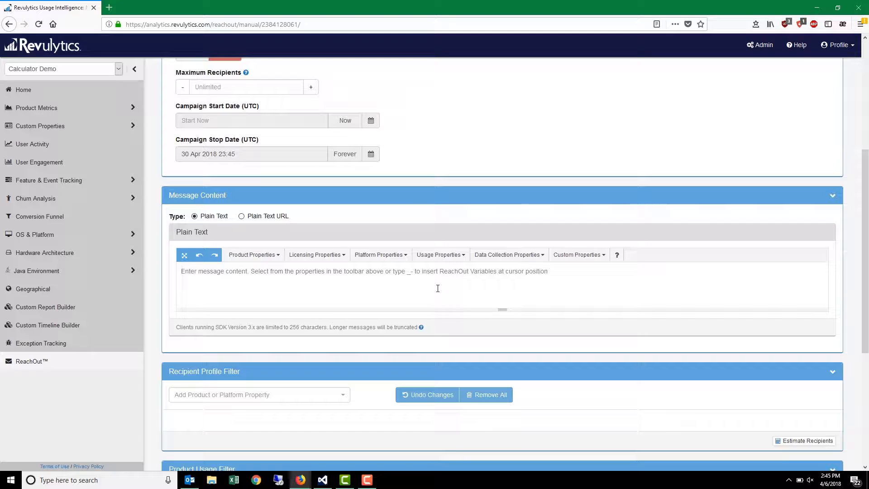
click(438, 289)
text(type=survey;)
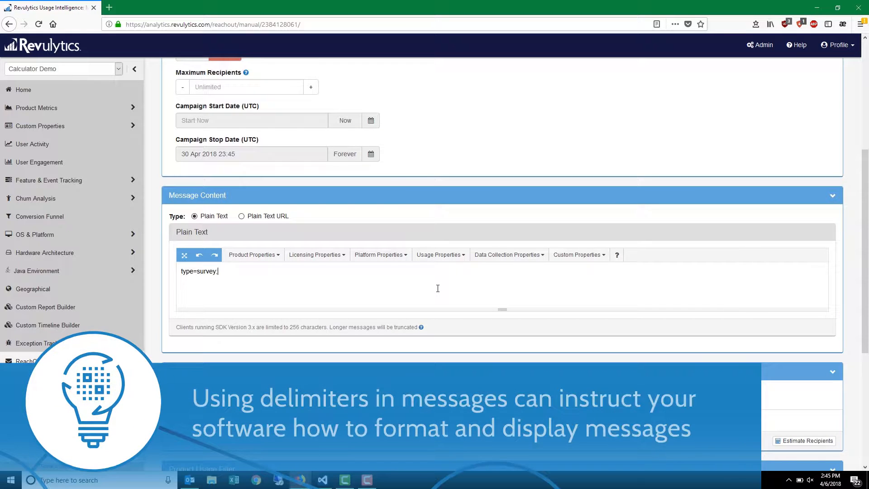
text(content=Tha)
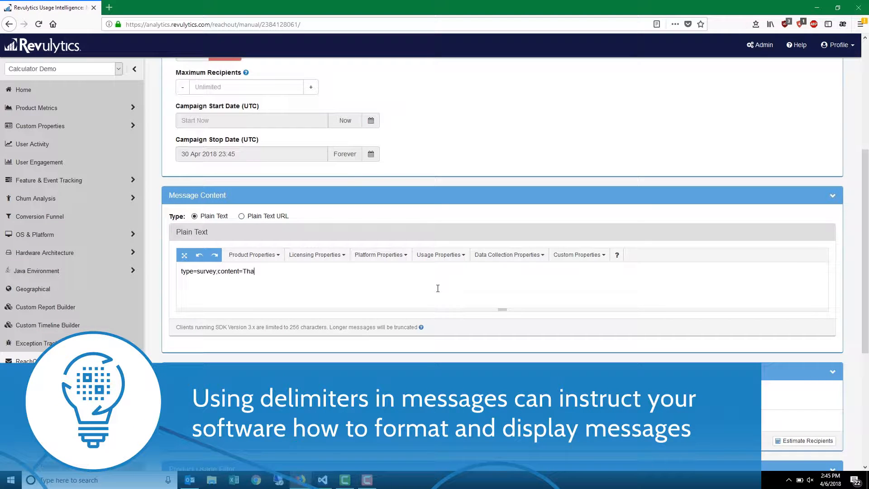
text(nks for using our app! How has your experience been?)
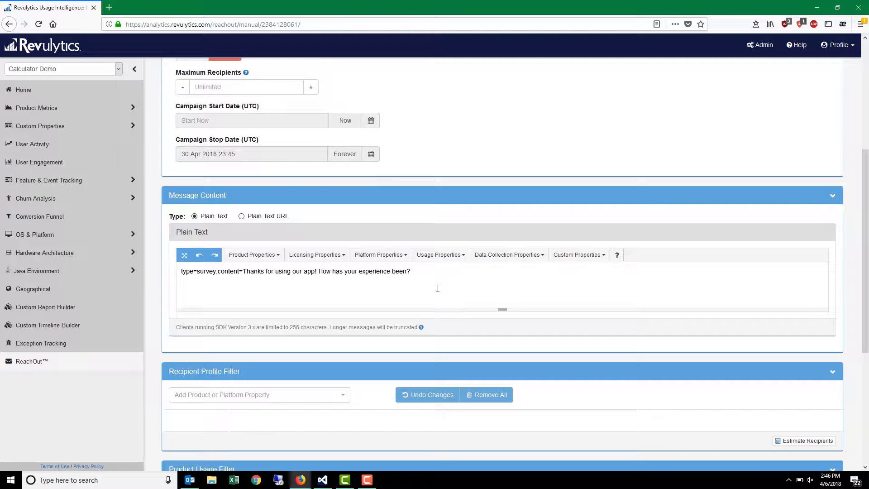
- Add a Product Version recipient profile filter that exactly matches v1.1
scroll(437, 288, down, 6)
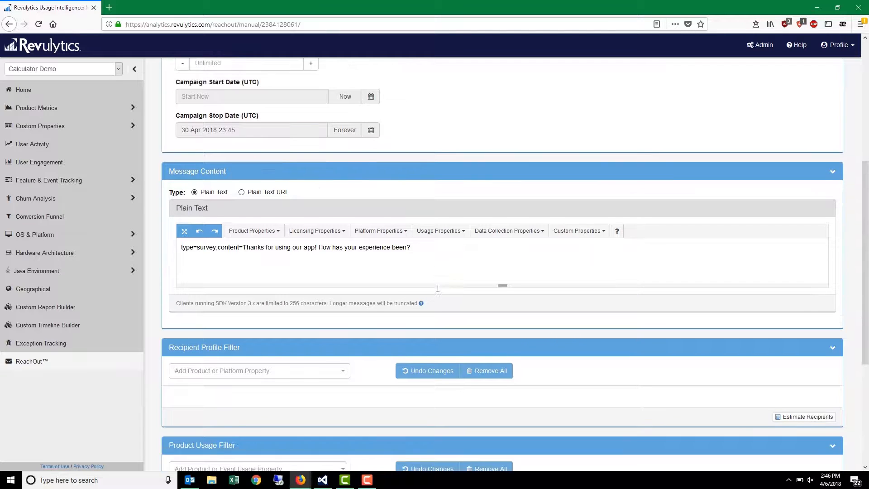
scroll(437, 288, down, 2)
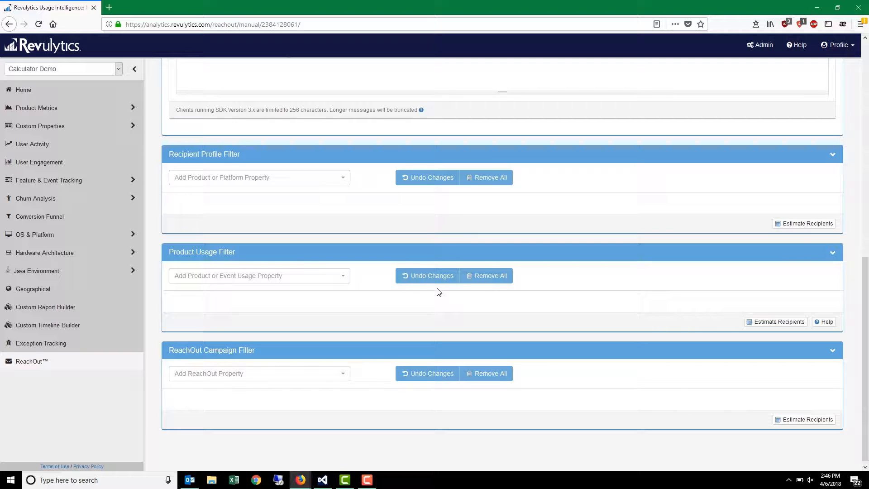
click(344, 181)
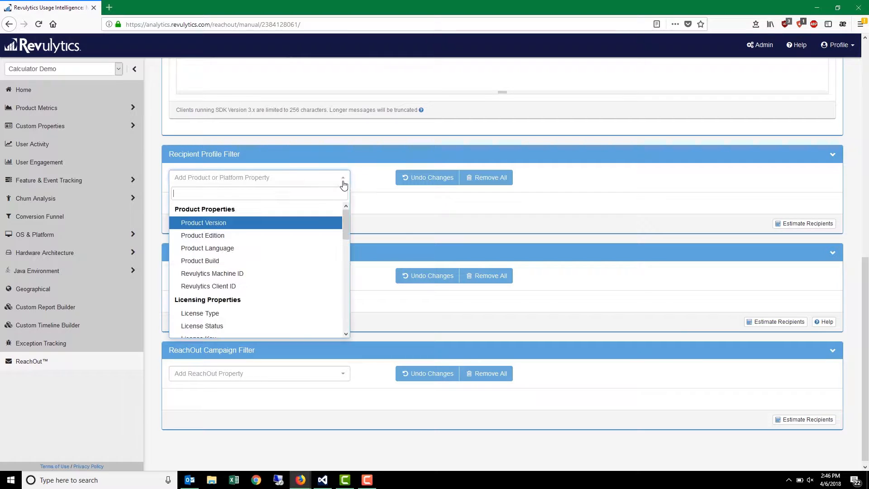
click(327, 225)
click(312, 252)
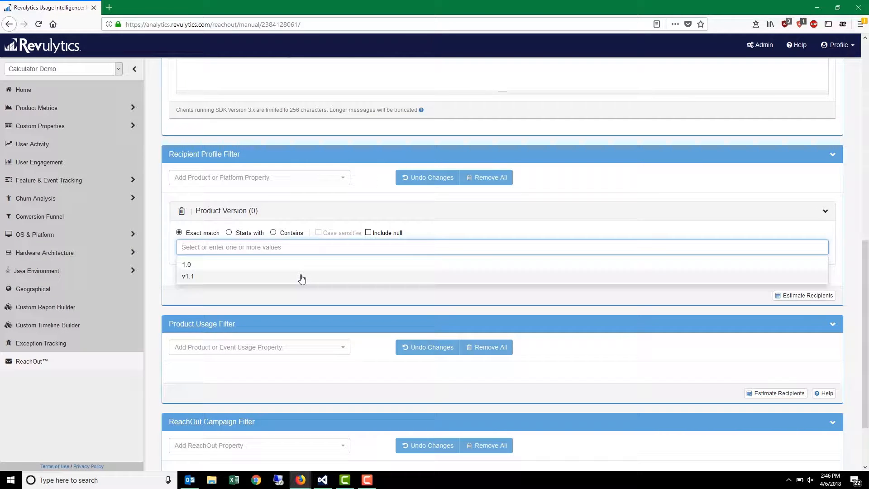
click(302, 278)
click(293, 293)
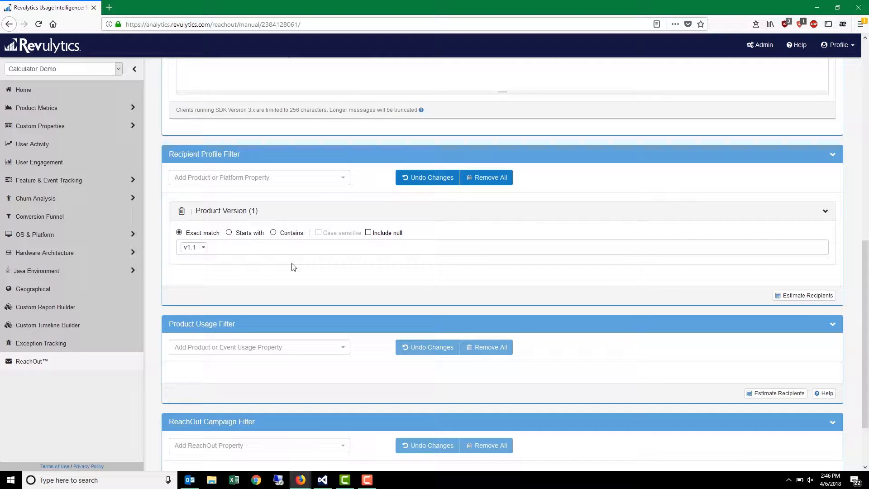
- Add a Resolution - Horizontal recipient profile filter with a minimum of 1920 px
click(294, 180)
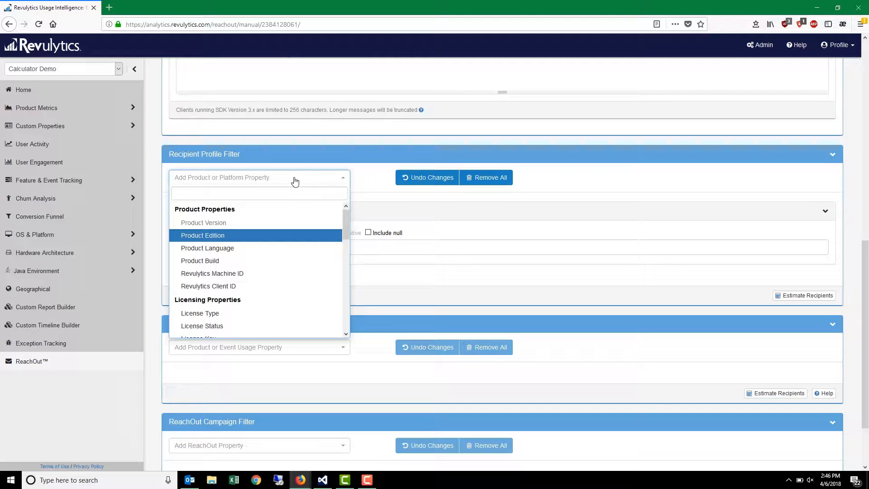
drag(348, 218, 347, 269)
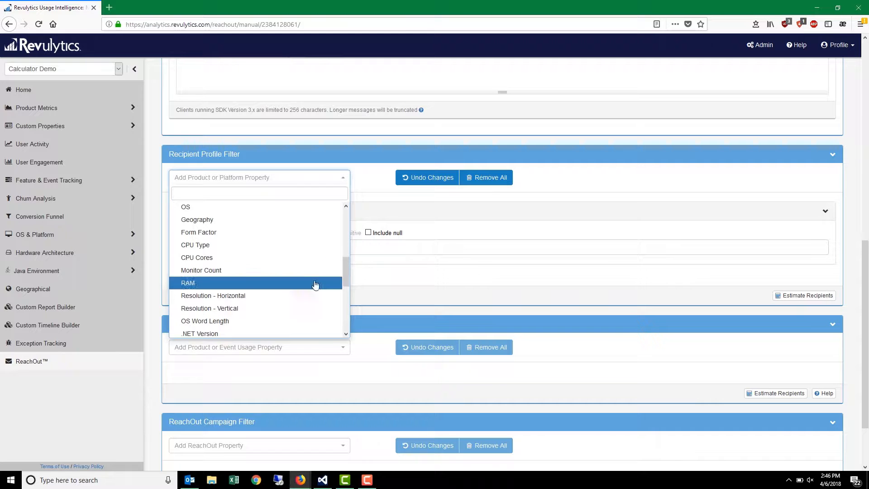
click(322, 295)
click(319, 263)
text(1920)
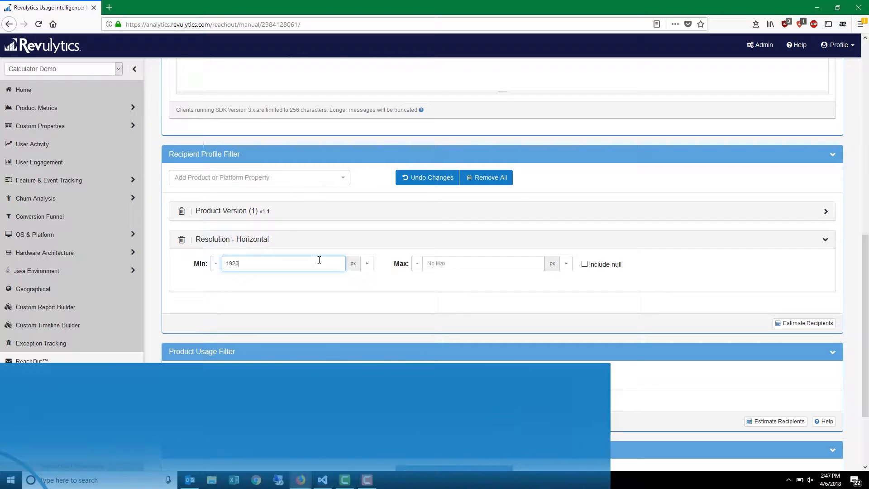
click(320, 299)
- Add a Lifetime Number of Sessions product usage filter with a minimum of 5 sessions
scroll(372, 335, down, 2)
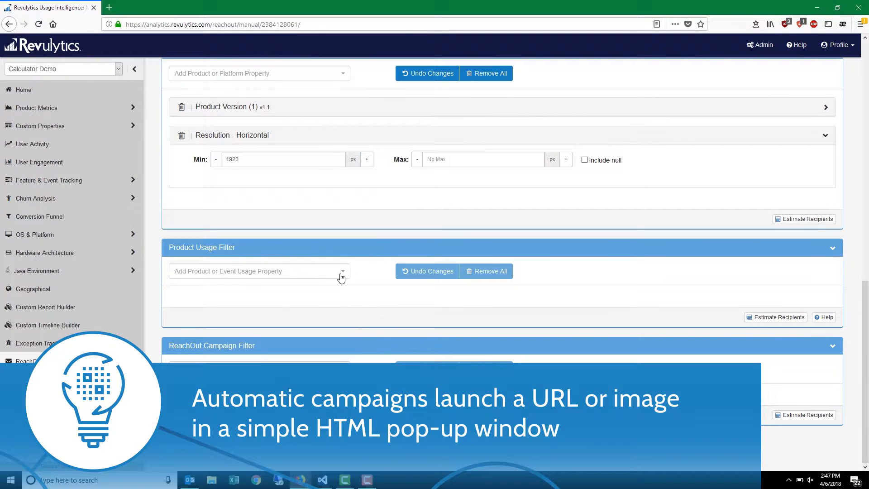
click(340, 275)
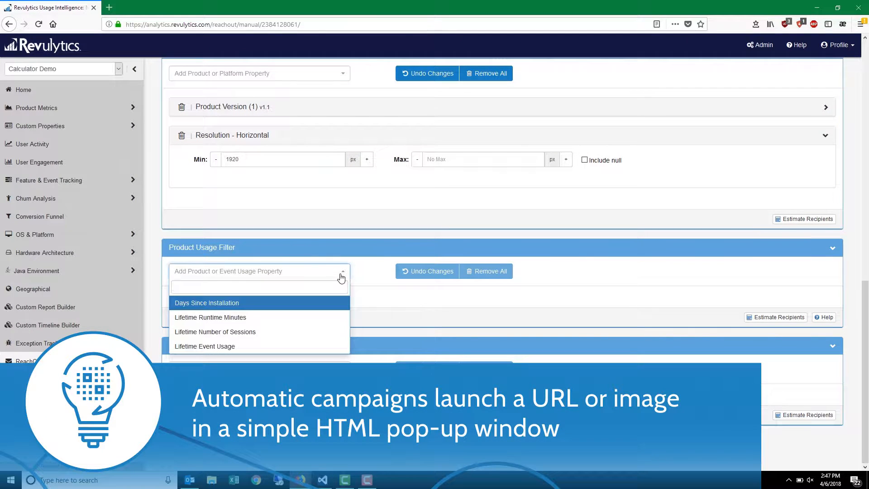
click(320, 332)
click(304, 329)
text(5)
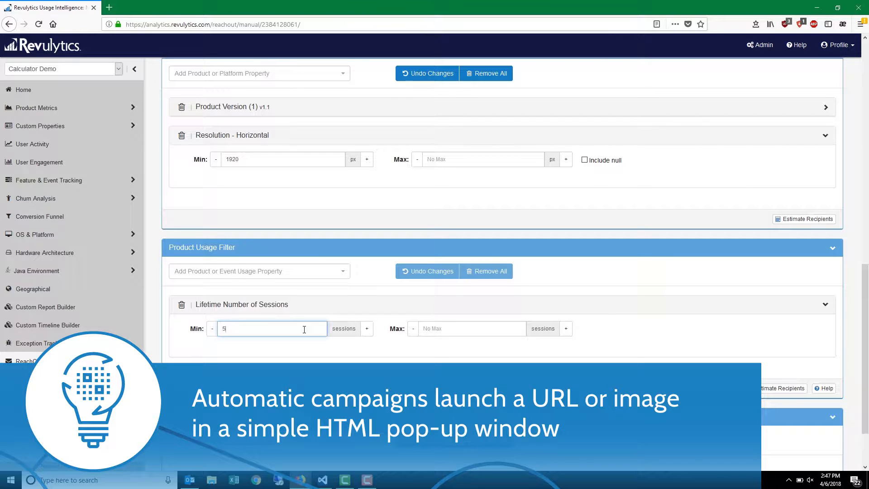
click(316, 355)
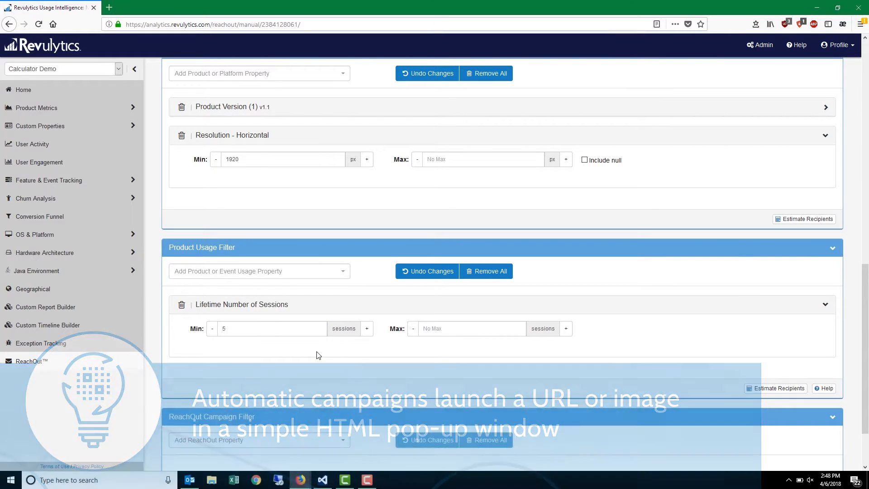
- Save the new campaign, switch its status to Active and save it again
scroll(378, 362, up, 10)
scroll(378, 362, up, 1)
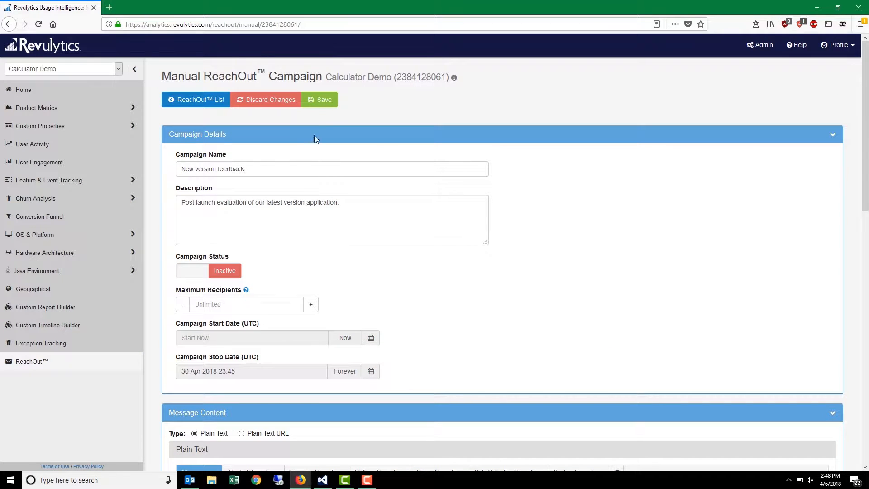
click(312, 100)
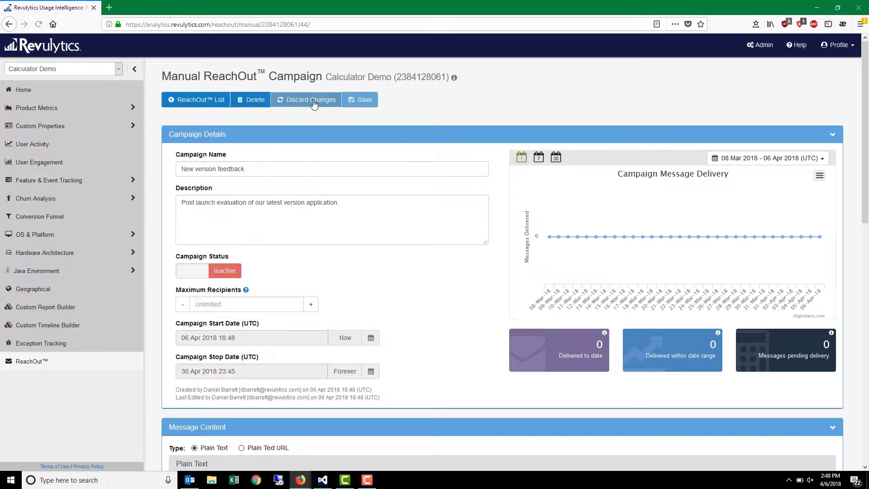
click(224, 272)
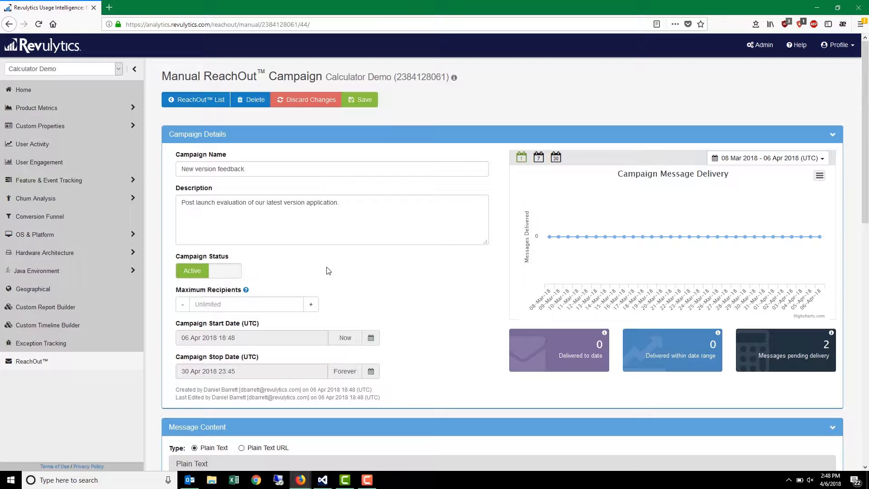
click(354, 100)
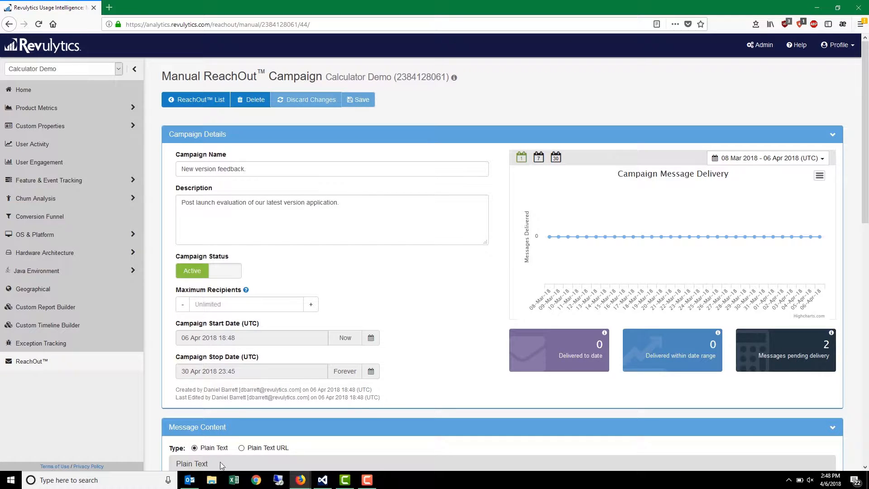
- Switch to File Explorer, run MyCalculatorv1.exe from the Release folder and move the feedback survey window over the calculator
click(211, 479)
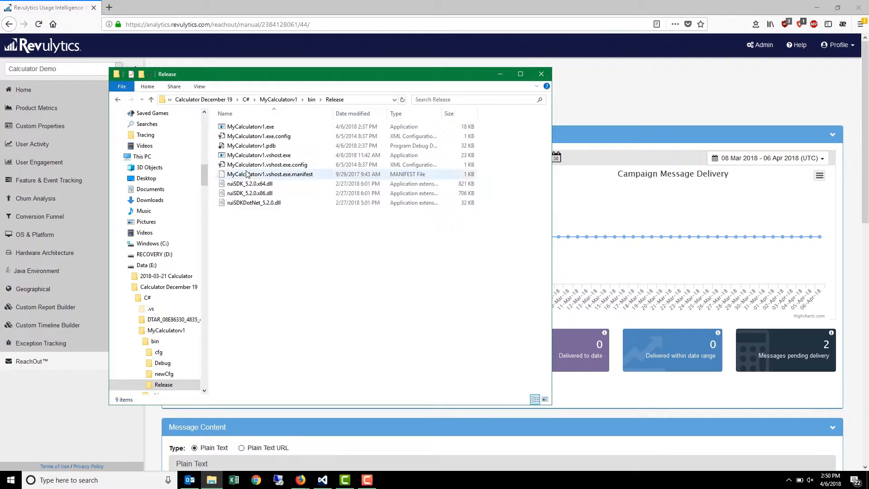
double_click(241, 127)
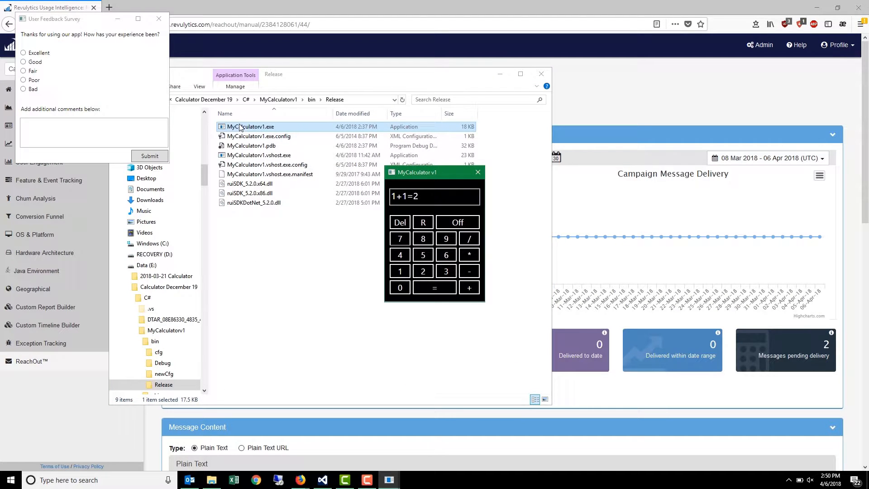
drag(89, 21, 380, 173)
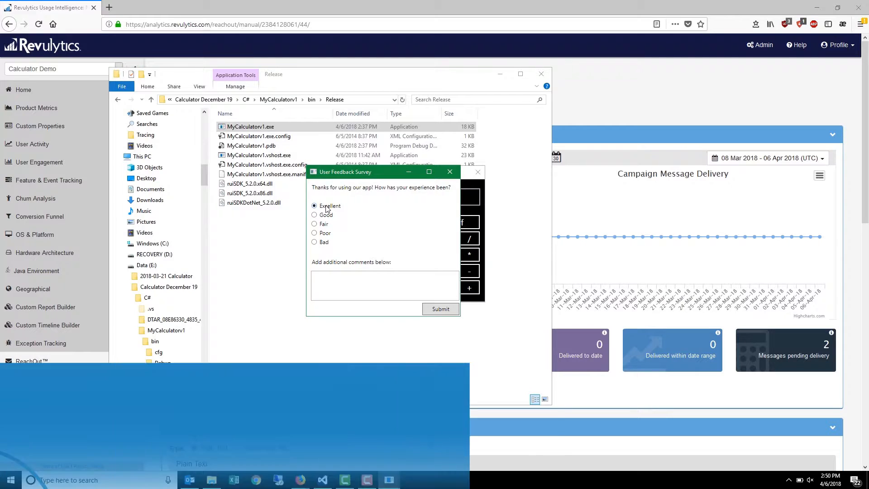
- Submit an Excellent rating with the comment "The new version looks so great! The HD is a big improvement." and turn the calculator off
click(328, 290)
text(The new ve)
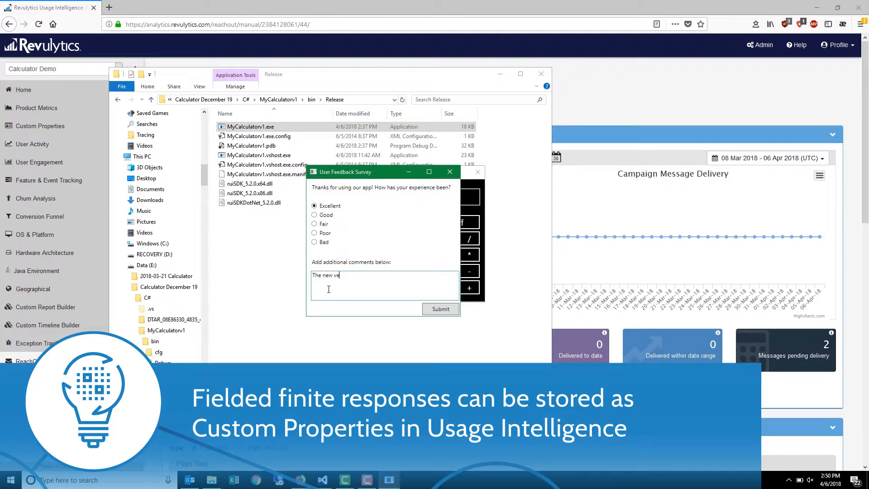
text(rsion looks so great! The HD is a b)
text(ig improvement.)
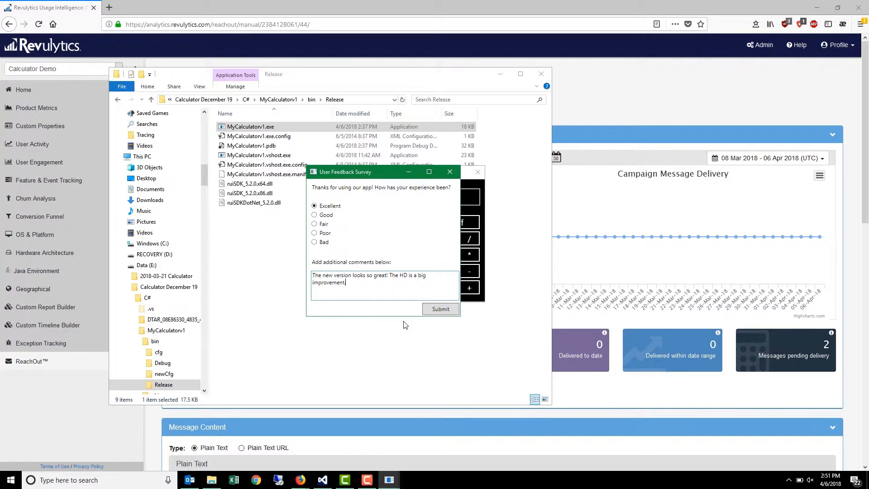
click(441, 310)
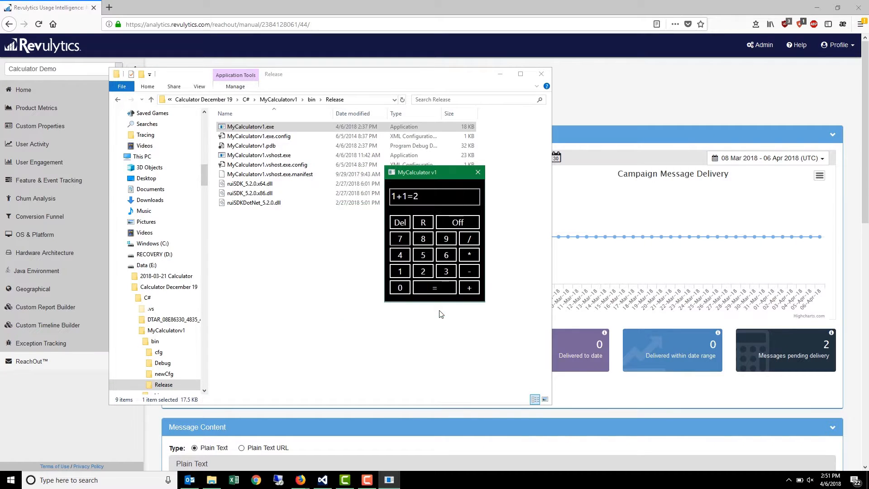
click(446, 224)
- Return to Revulytics in the browser and open the Custom Event Tracking report
click(64, 422)
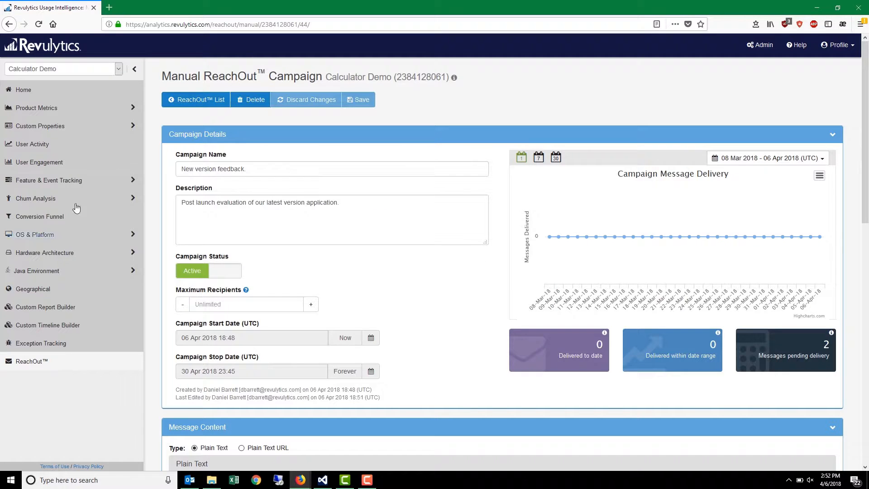
click(71, 180)
click(189, 319)
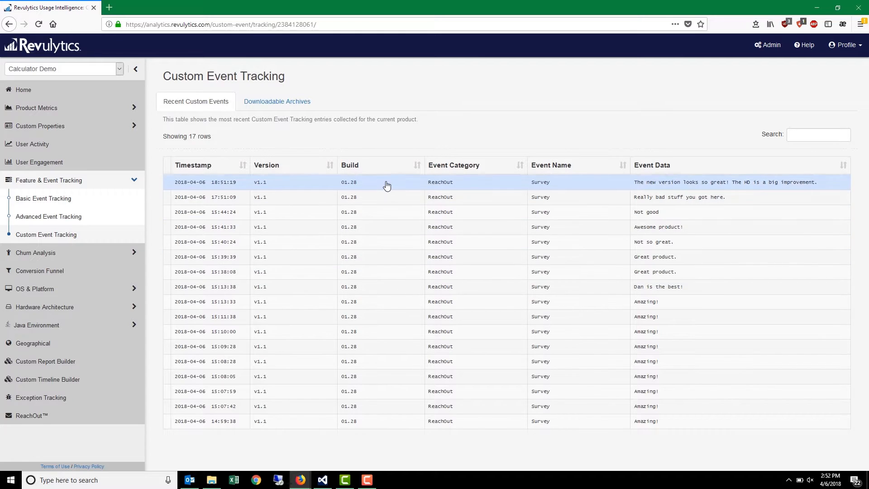
- View the downloadable archives, return to the recent custom events and open the preview of the newest survey event
click(296, 104)
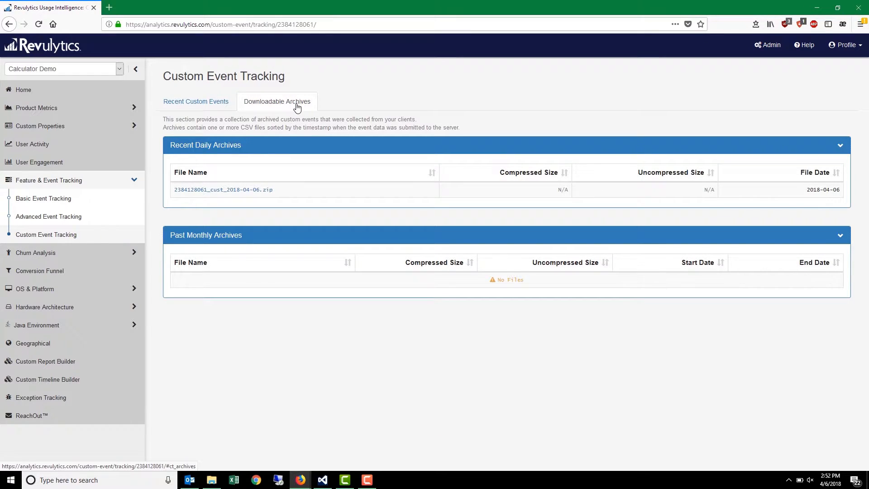
click(204, 102)
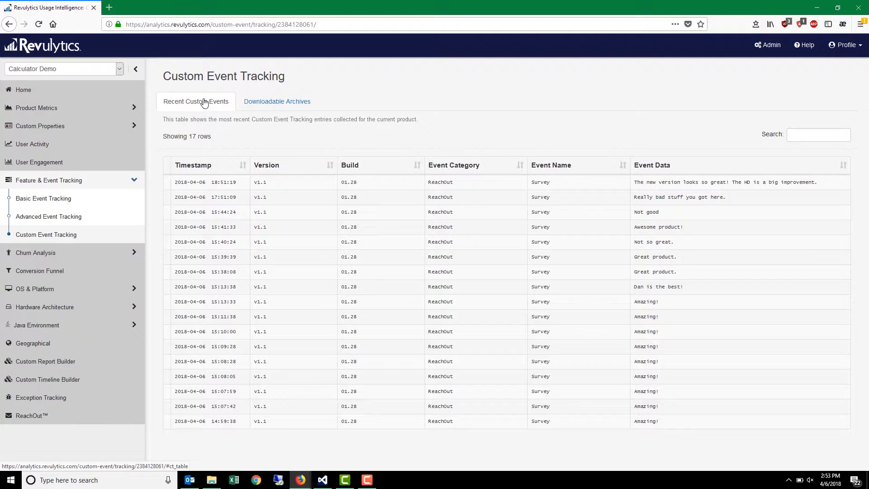
click(224, 182)
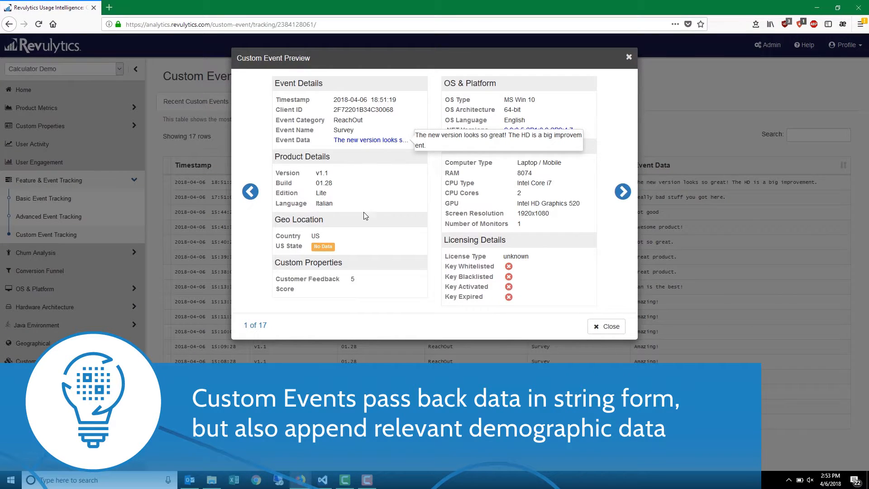
- Close the custom event preview and start a new Auto ReachOut campaign for the Calculator Demo
click(610, 329)
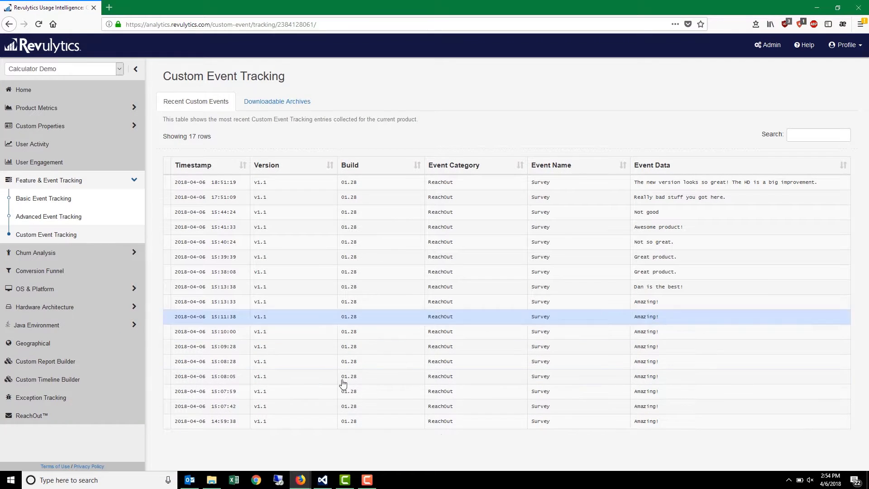
click(82, 414)
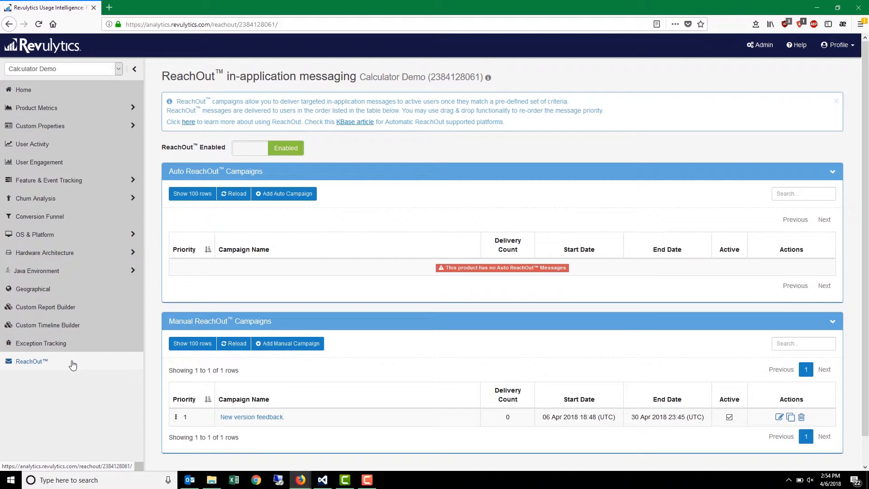
click(284, 194)
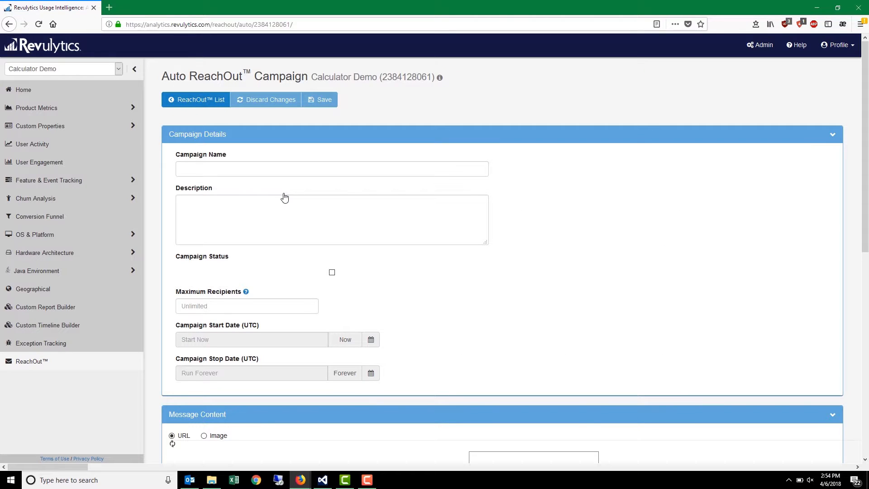
- Name the campaign "Follow-up survey" and describe it as "Collect more information on users who were dissatisfied with latest version."
click(285, 169)
text(Follow-up)
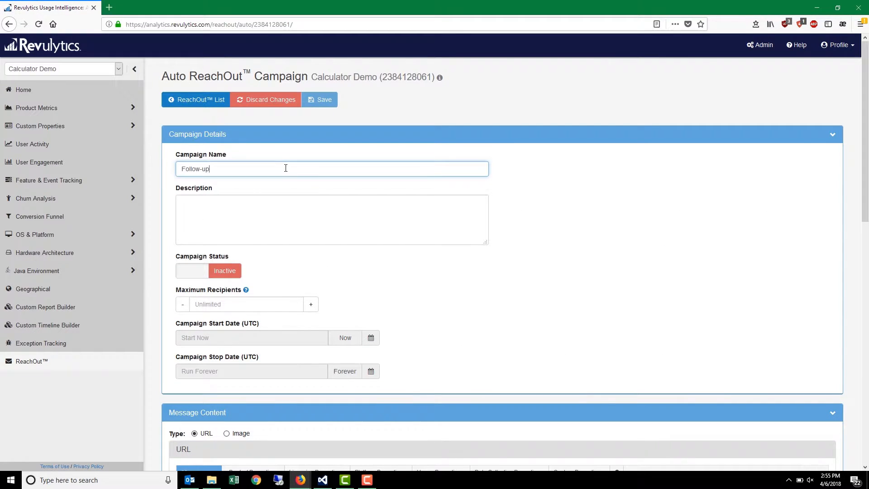
text( survey)
click(285, 205)
text(Collect more information on users )
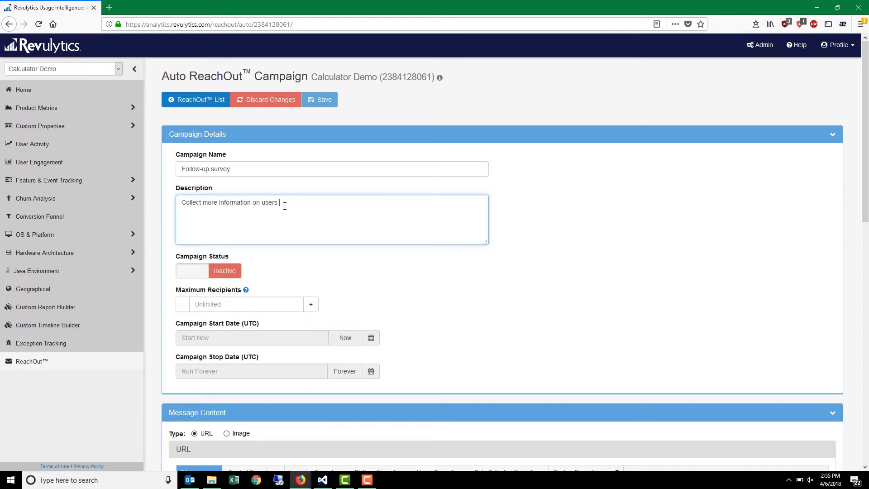
text(who were dissatisfied with latest version.)
- Schedule the campaign to start on 01 May 2018 at 00:00 and stop on 31 May 2018 at 23:45
click(371, 338)
scroll(407, 403, down, 3)
click(395, 342)
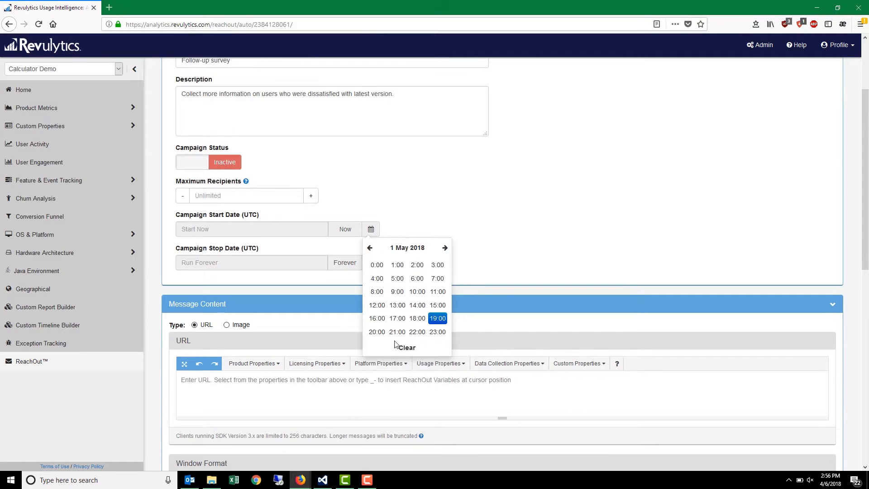
click(376, 264)
click(370, 263)
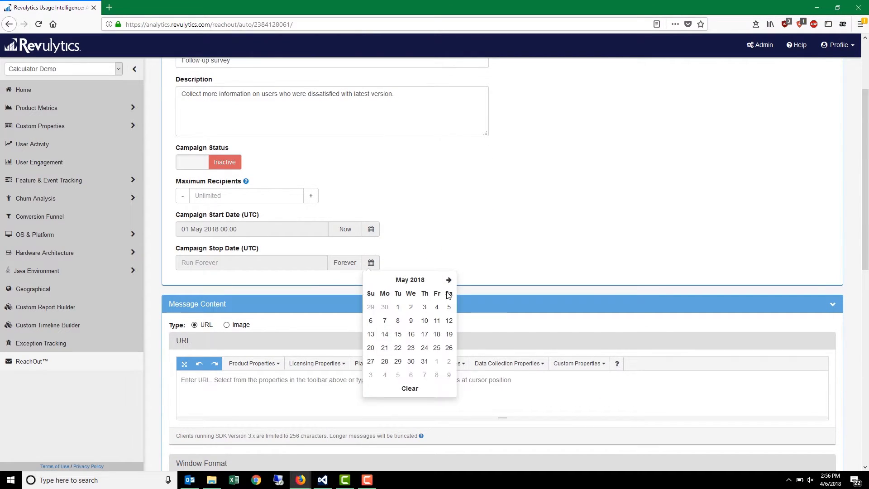
click(424, 361)
click(437, 362)
click(438, 297)
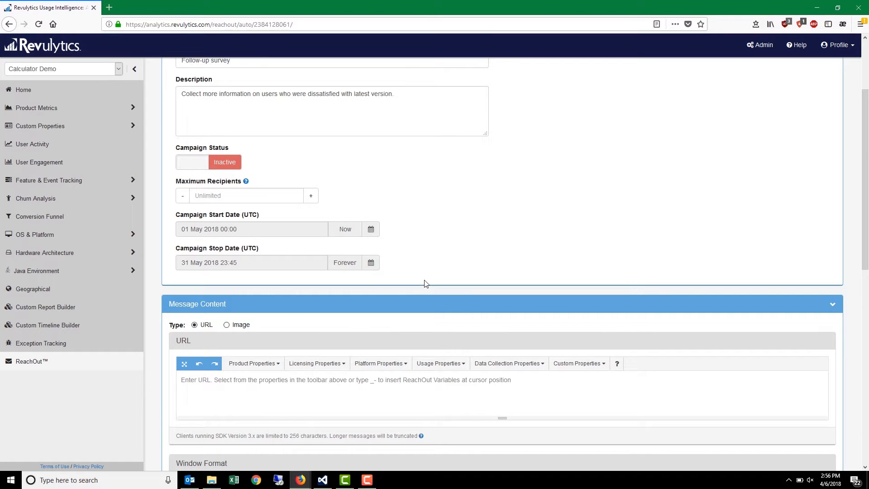
scroll(434, 283, down, 2)
click(448, 281)
text(http://www.surveymonke)
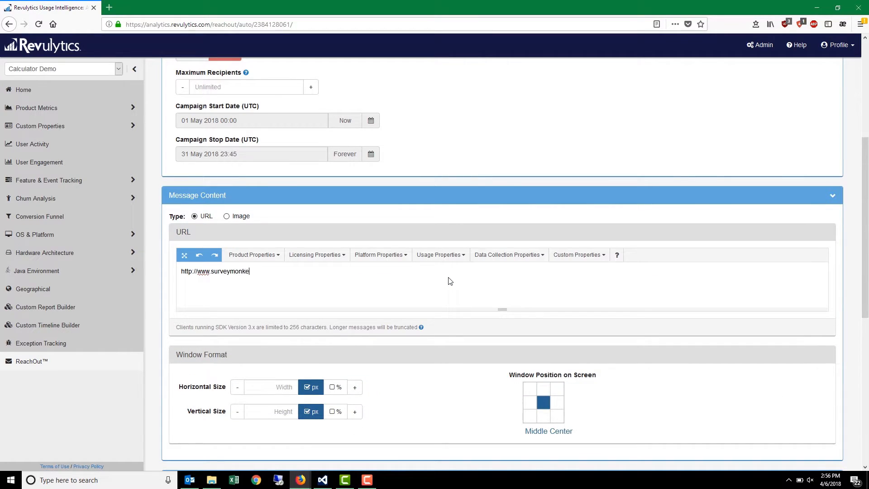
text(y.com/softwarecompany/new)
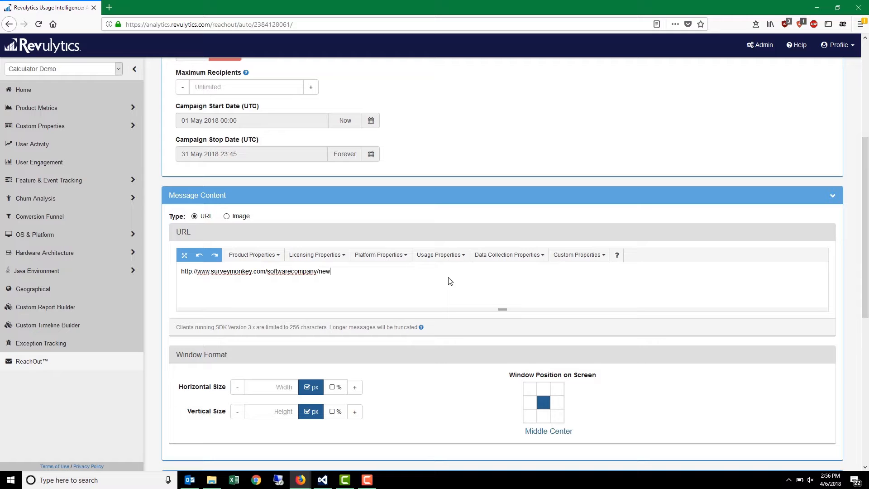
text(-version-follow-up)
- Set the message window to 800 px wide and 800 px high, positioned Top Left on the screen
scroll(466, 330, down, 2)
click(270, 279)
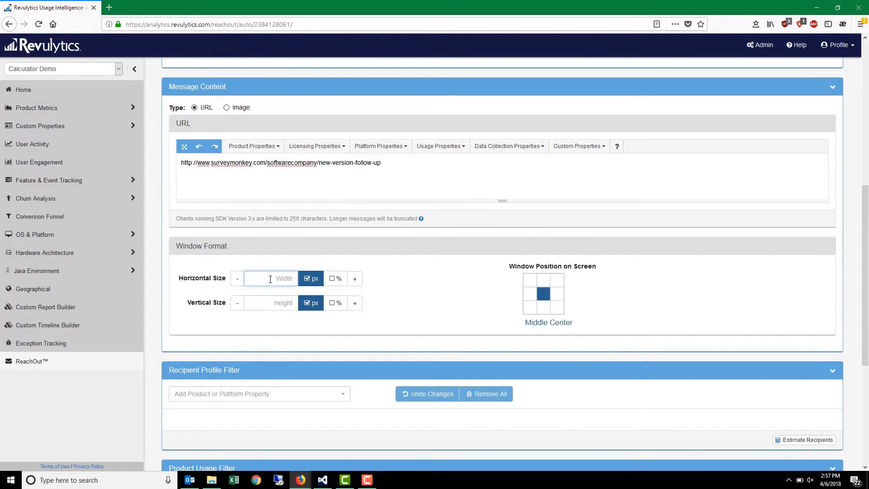
text(800)
click(271, 303)
text(800)
click(534, 282)
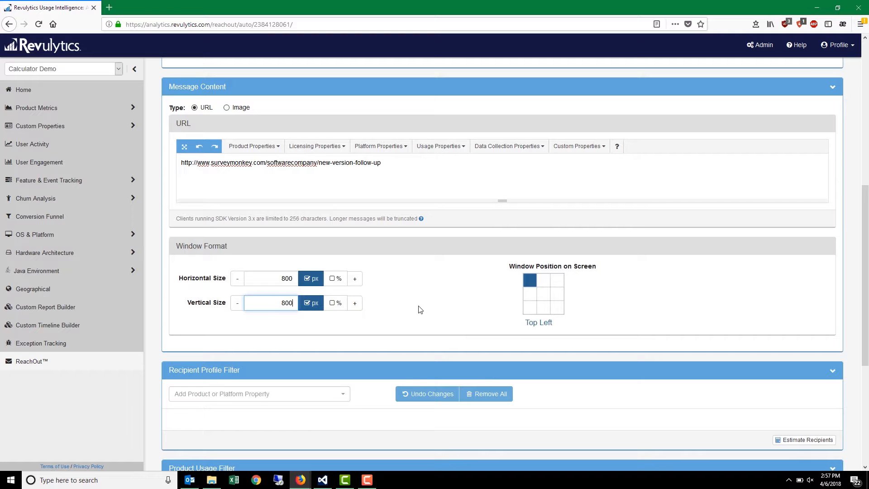
- Add Customer Feedback Score to the recipient profile filter with exact match values 1 and 2
scroll(385, 311, down, 2)
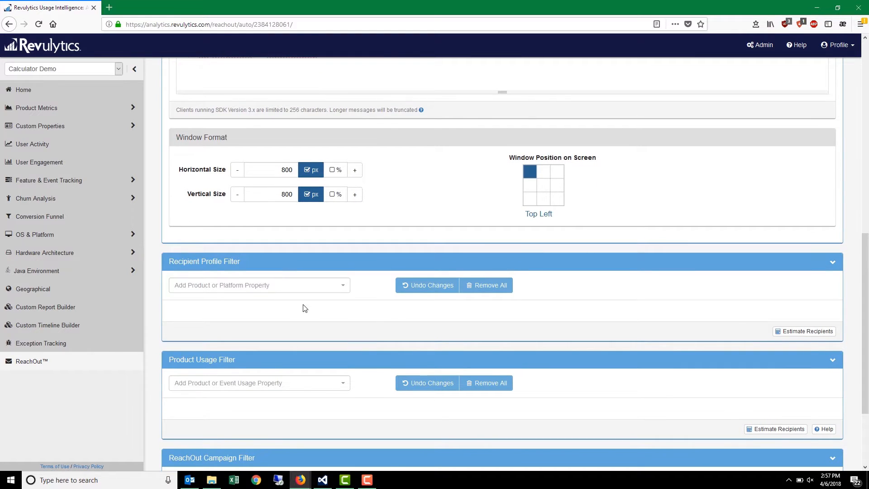
click(310, 291)
drag(344, 323, 346, 421)
click(261, 442)
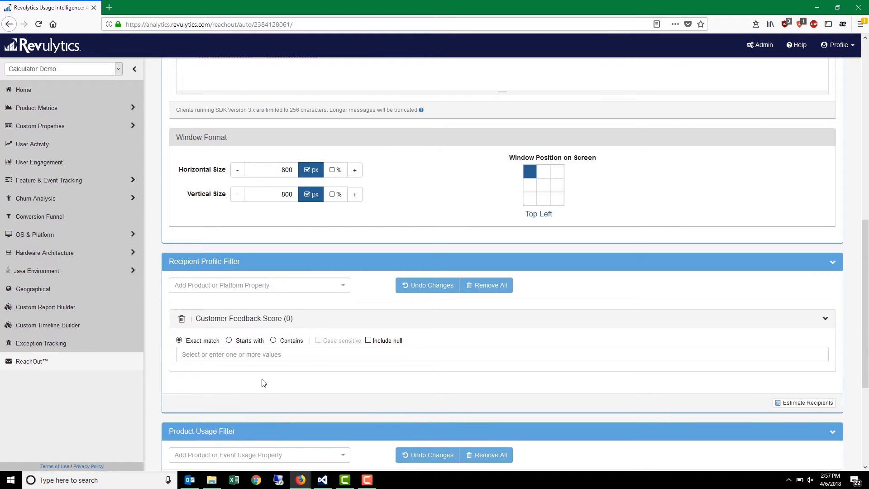
click(258, 356)
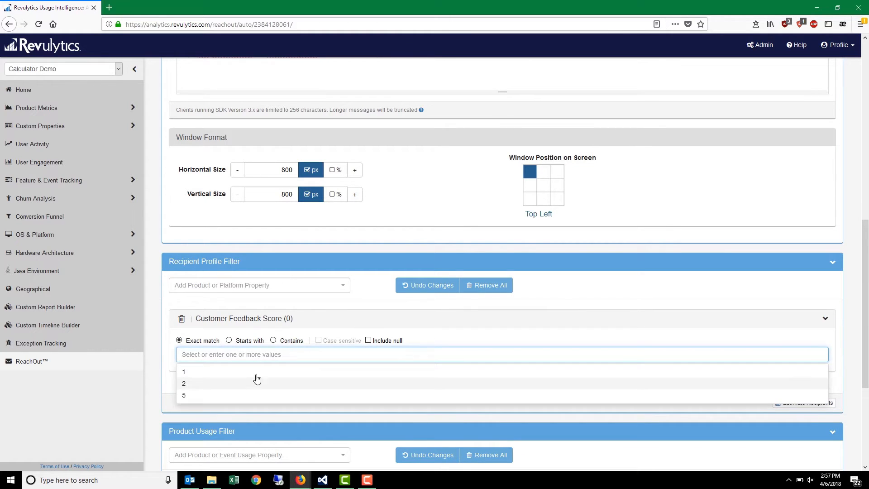
click(256, 372)
click(259, 372)
click(244, 397)
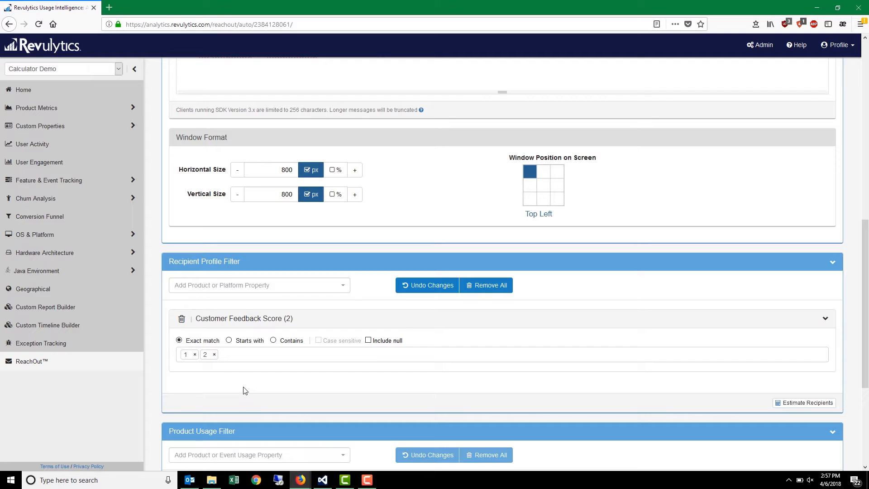
- Add ReachOut Campaign Deliveries to the campaign filter, limiting recipients to those who received the "New version feedback." campaign
scroll(244, 390, down, 4)
click(335, 370)
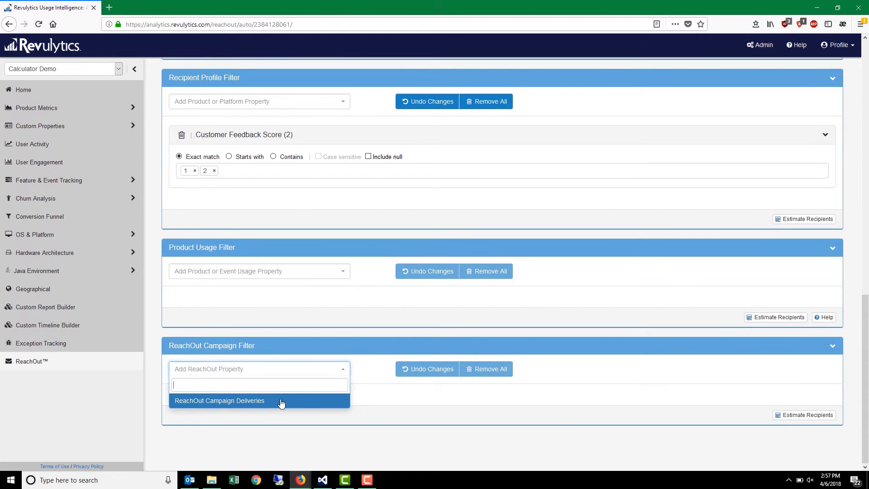
click(284, 403)
click(307, 384)
click(304, 395)
click(333, 432)
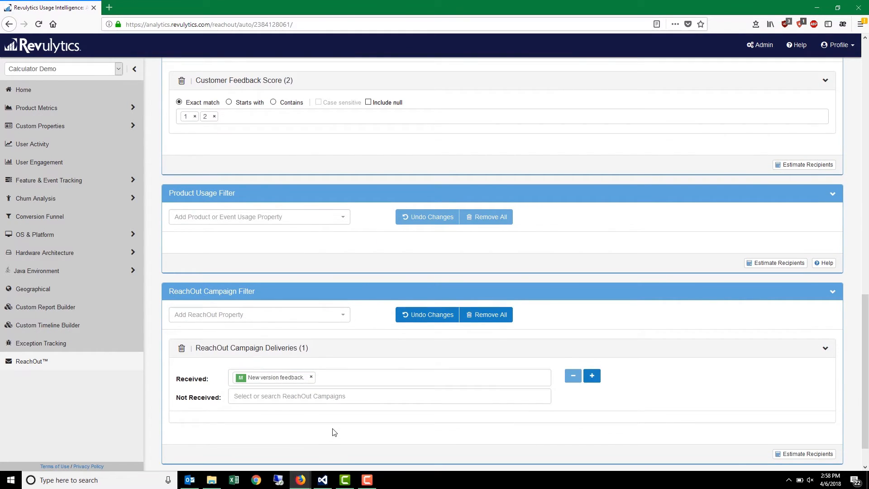
scroll(370, 428, up, 15)
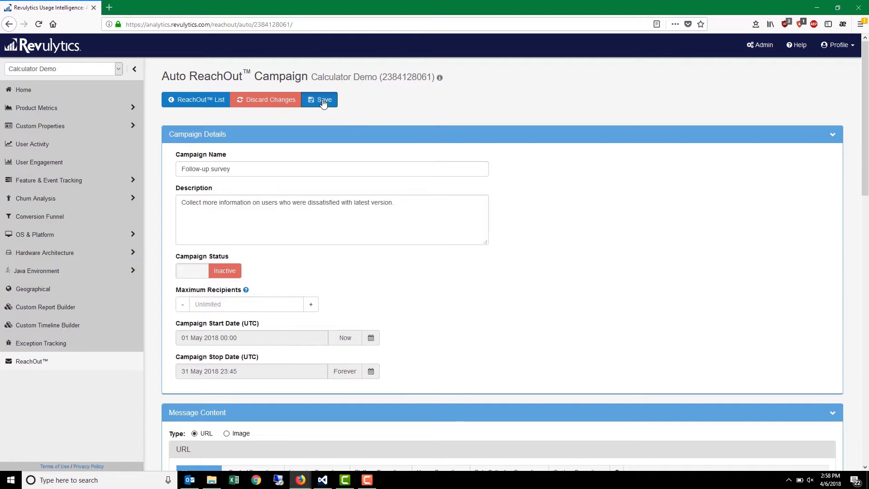